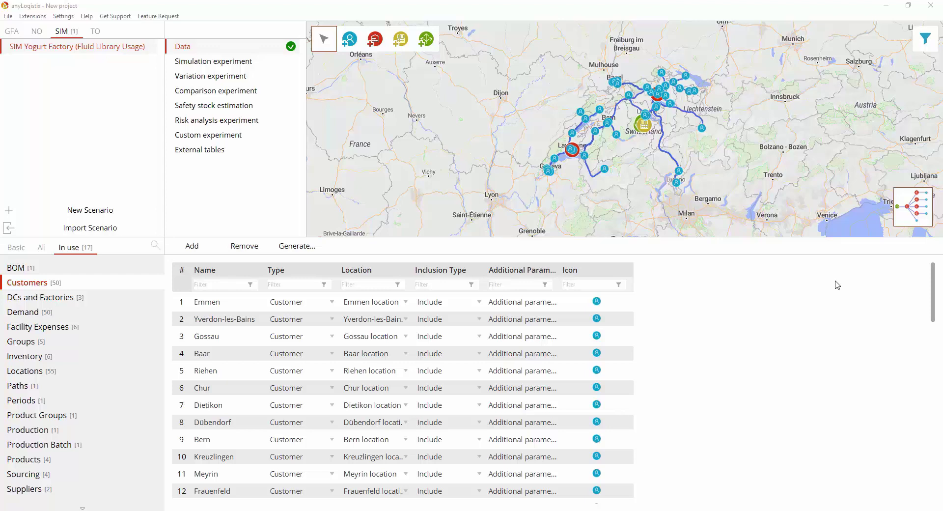
Toggle the map's sites, customers and suppliers layers off and back on.
click(919, 45)
click(825, 40)
click(798, 38)
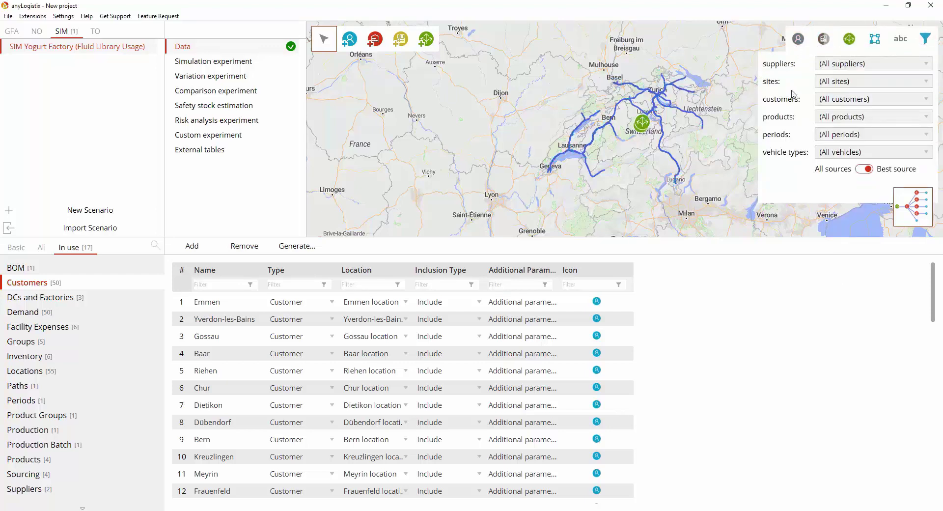
click(823, 39)
click(848, 40)
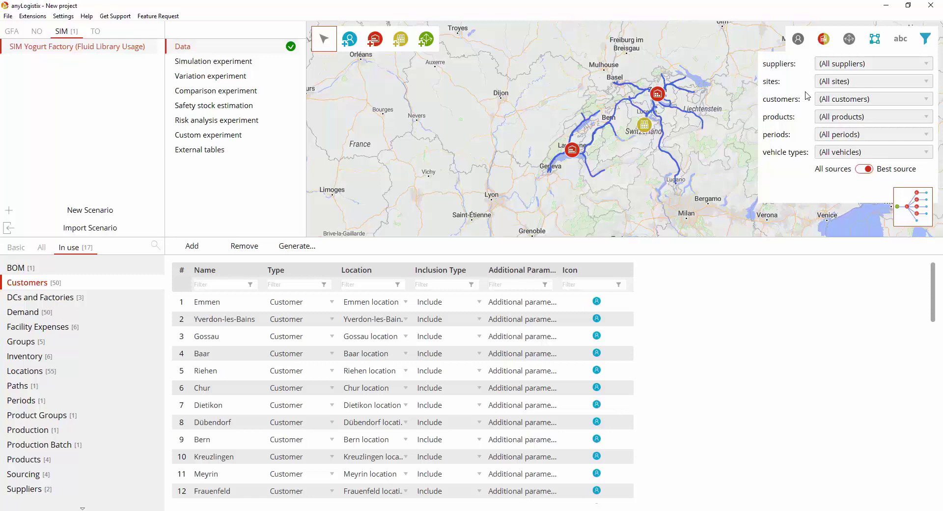
click(799, 39)
click(823, 39)
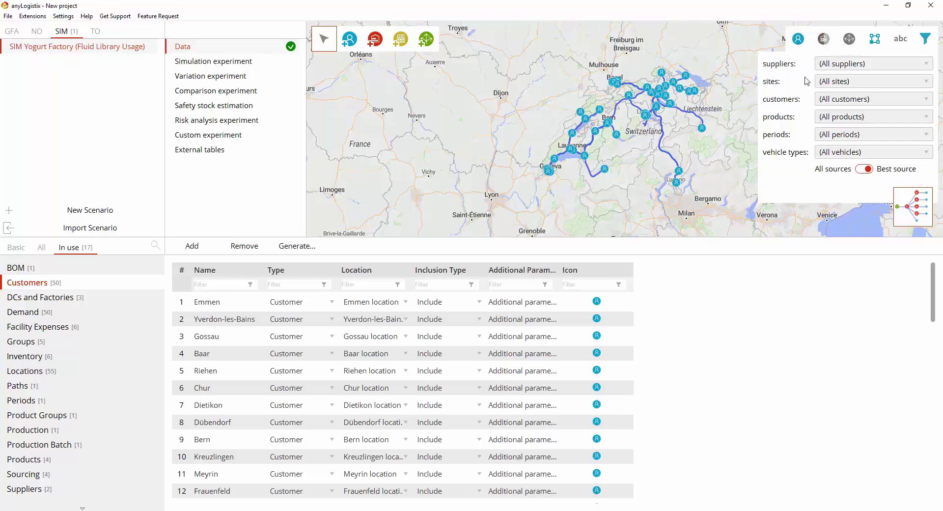
click(824, 39)
click(850, 39)
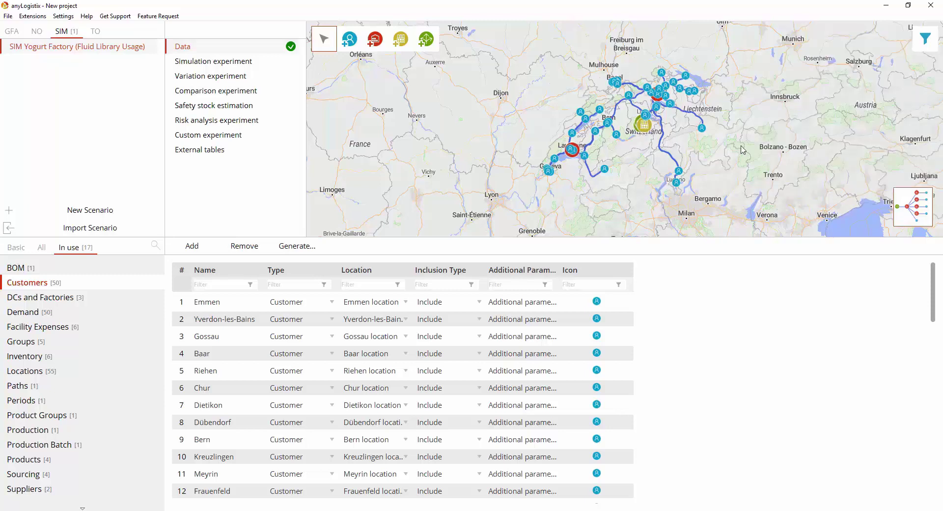
Review the DCs and Factories, Suppliers and Products tables, ending on the Demand table.
click(81, 299)
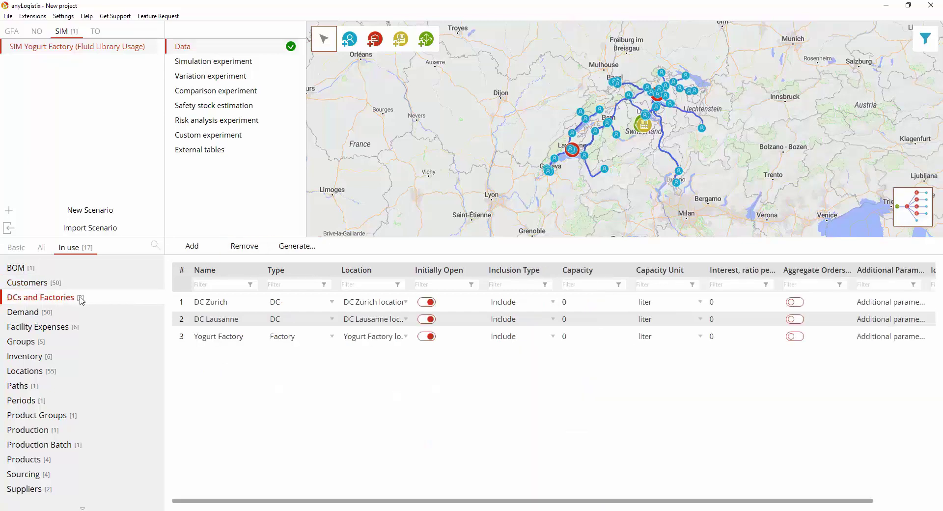
click(57, 489)
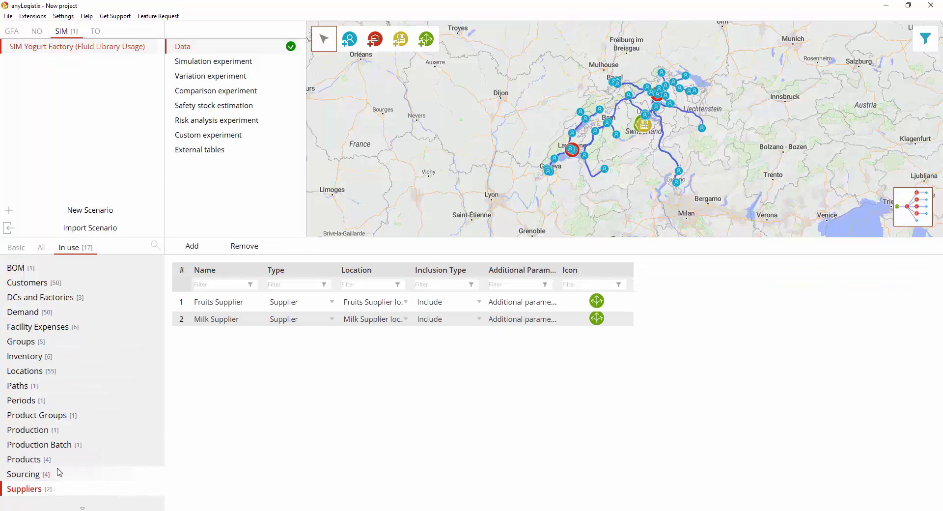
click(58, 459)
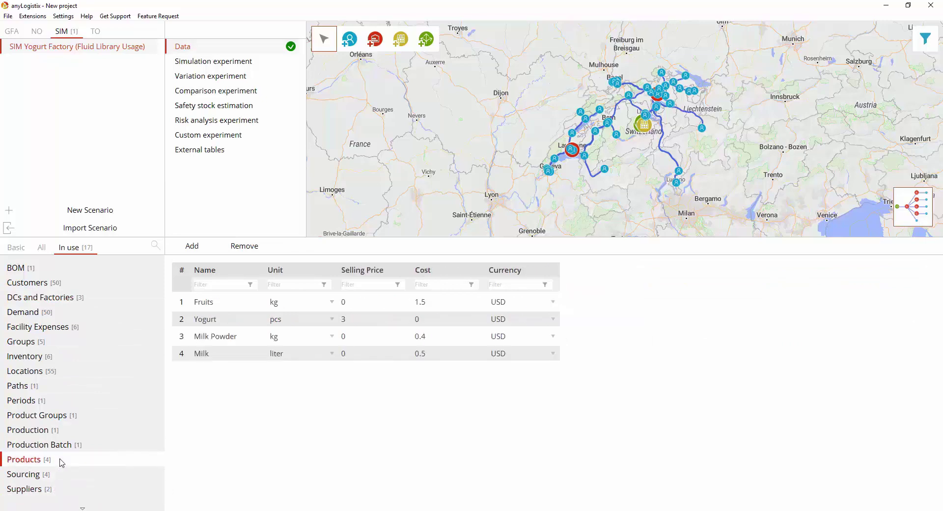
click(74, 316)
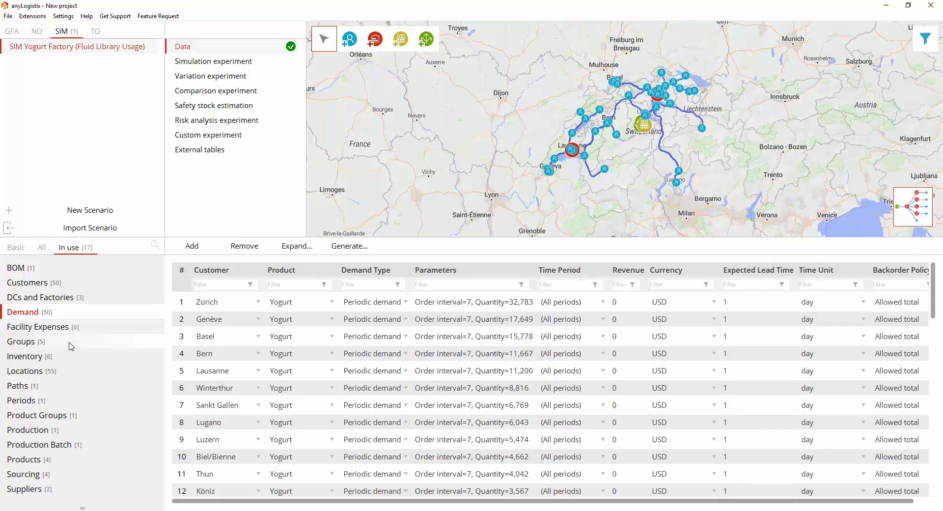
Review inventory policies and sourcing rules, then the Yogurt Factory's simple make Production entry.
click(66, 364)
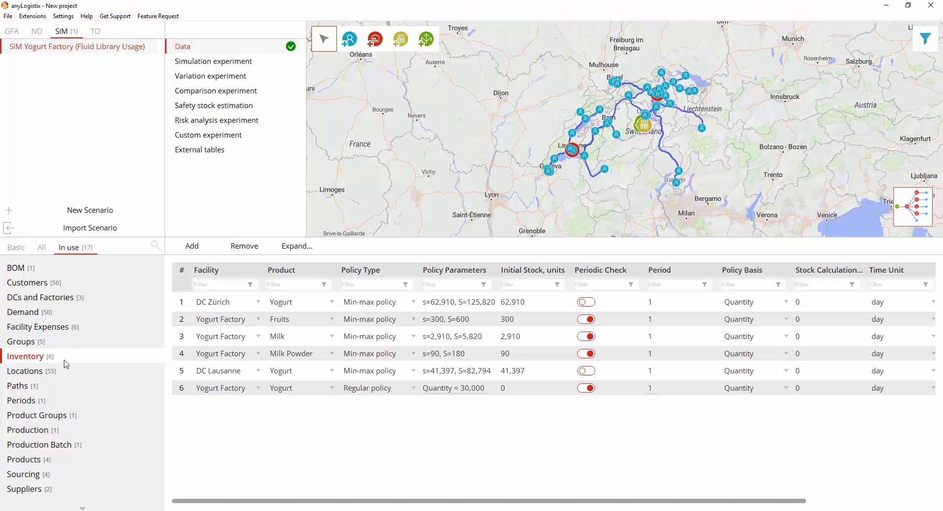
click(50, 474)
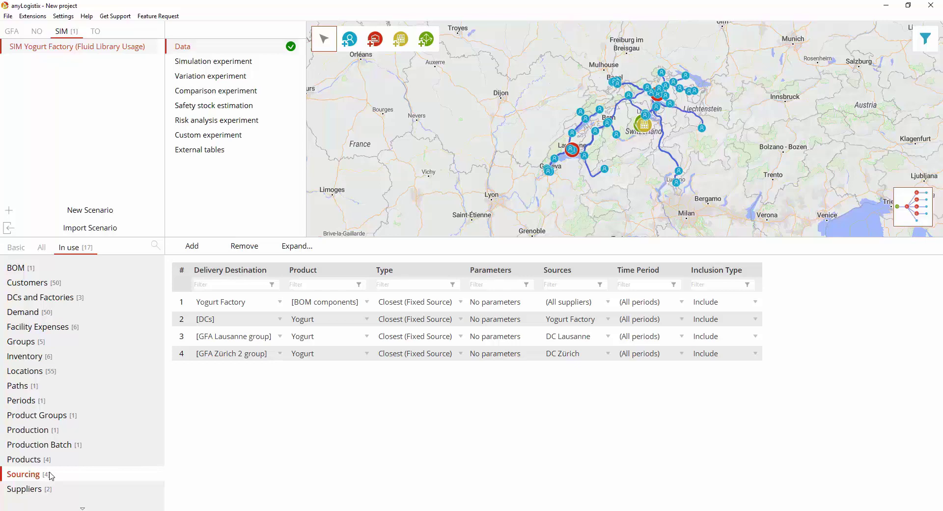
click(49, 432)
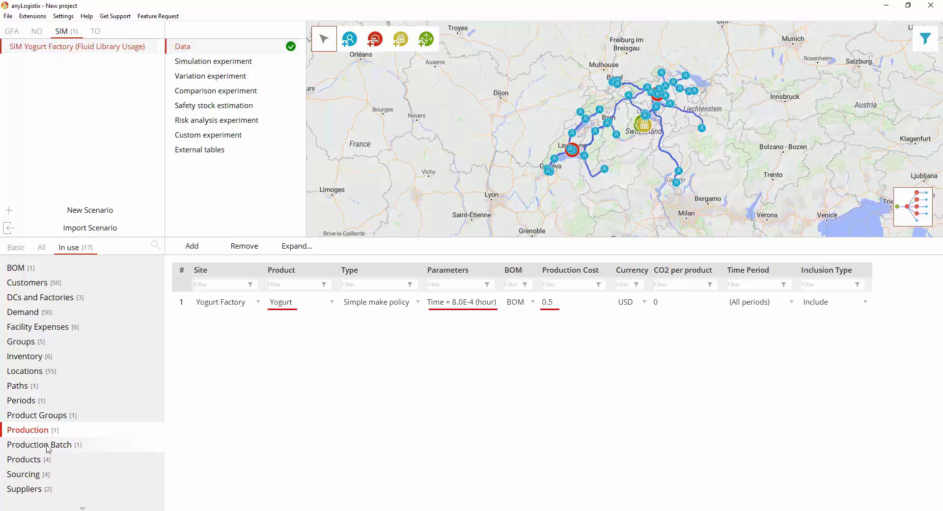
Review Production Batch, BOM and Paths, ending on the Facility Expenses daily costs table.
click(47, 447)
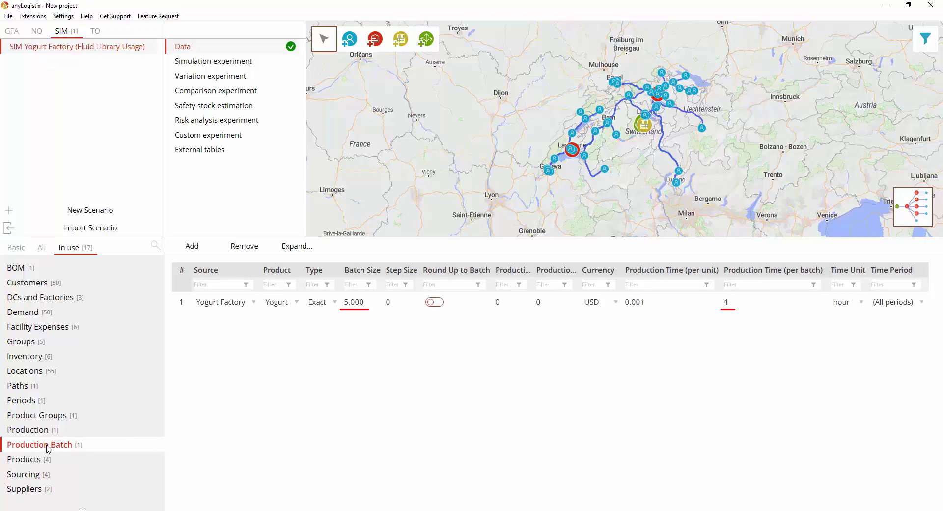
click(44, 272)
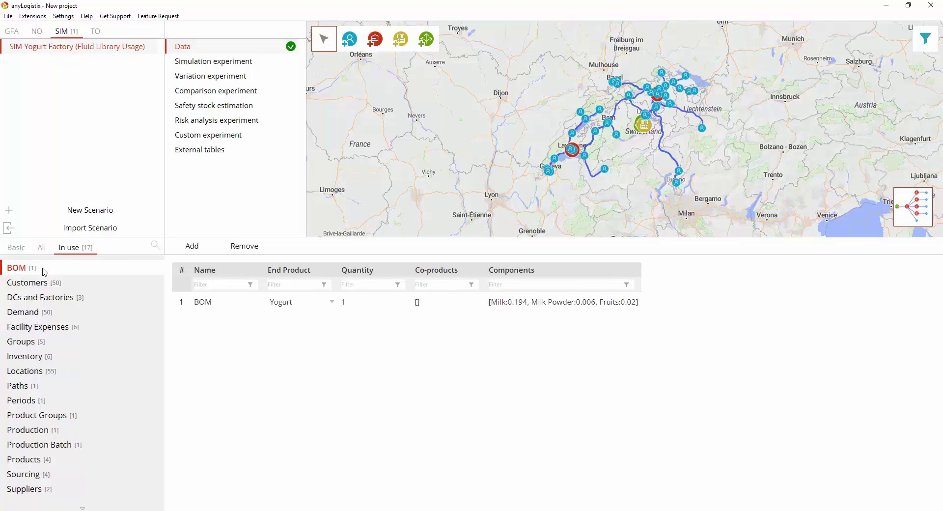
click(30, 385)
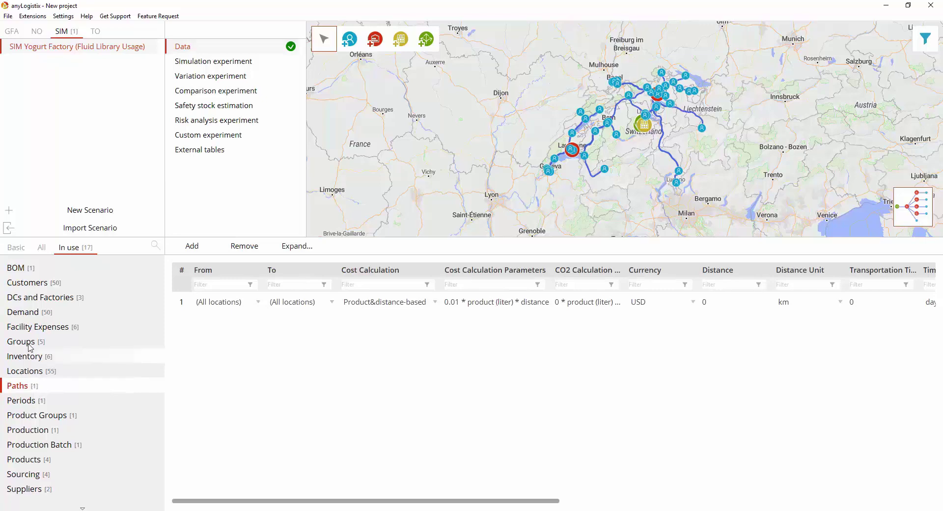
click(30, 328)
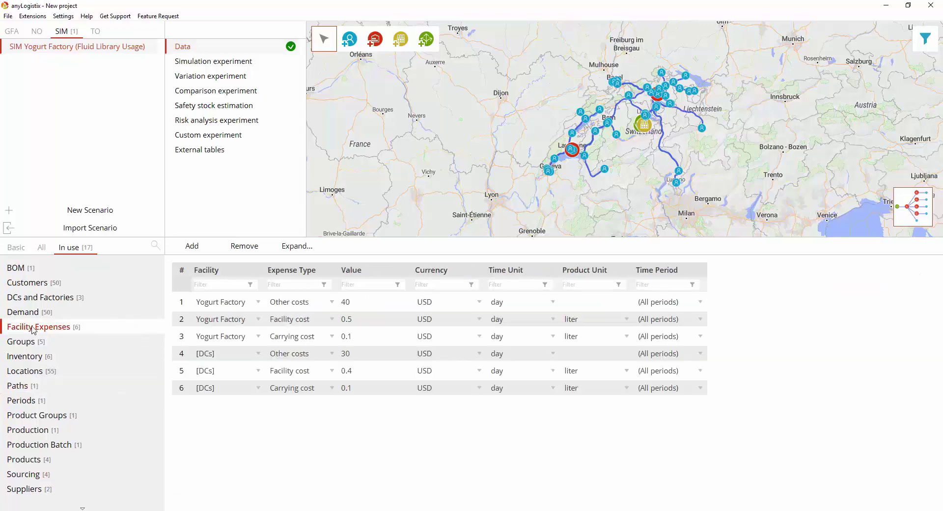
Run the simulation experiment at maximum speed and save results: about 2,189,000 liters produced.
click(269, 63)
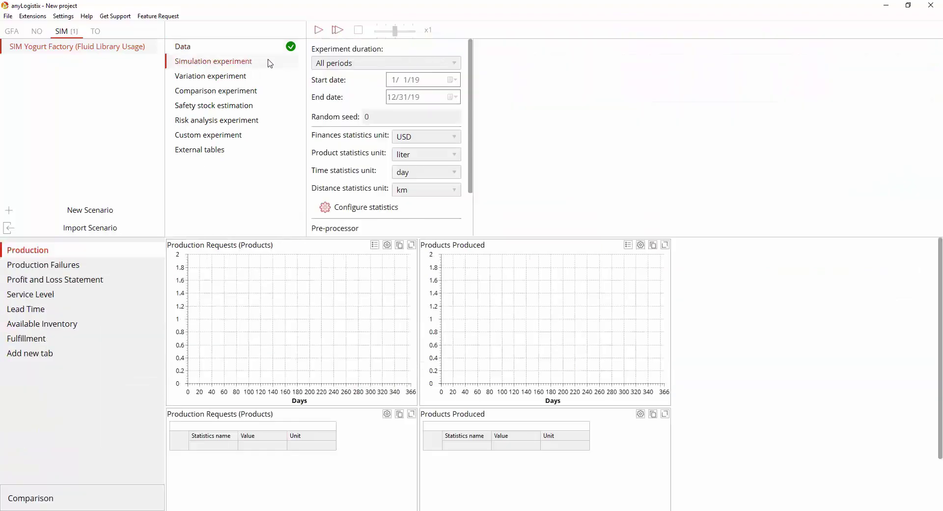
click(318, 29)
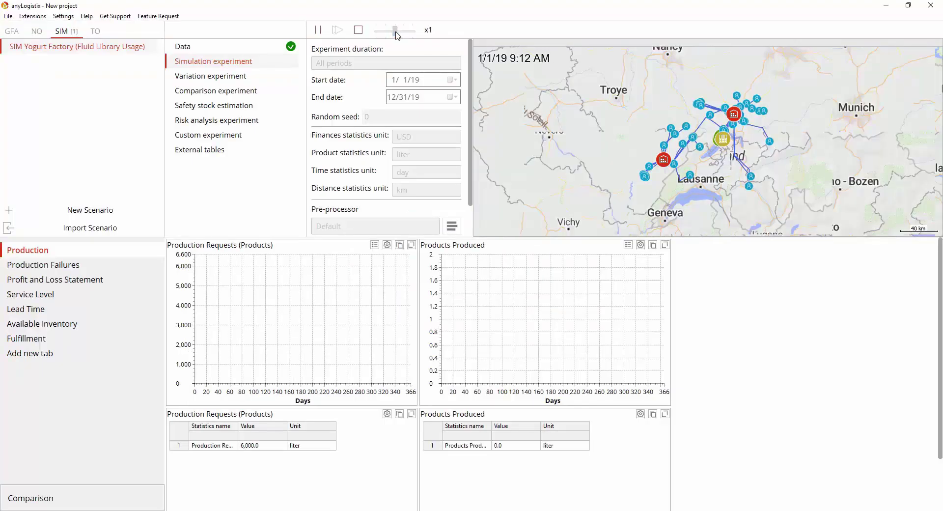
drag(396, 32, 419, 33)
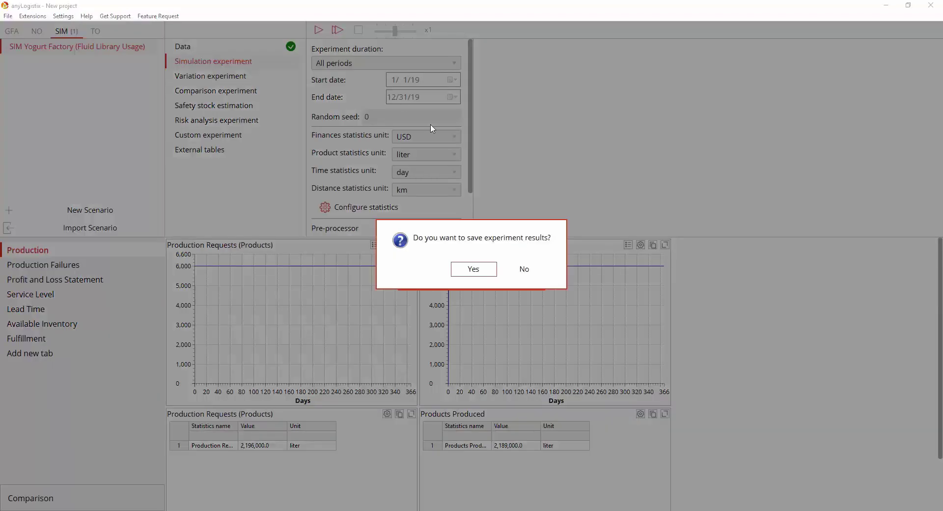
click(472, 268)
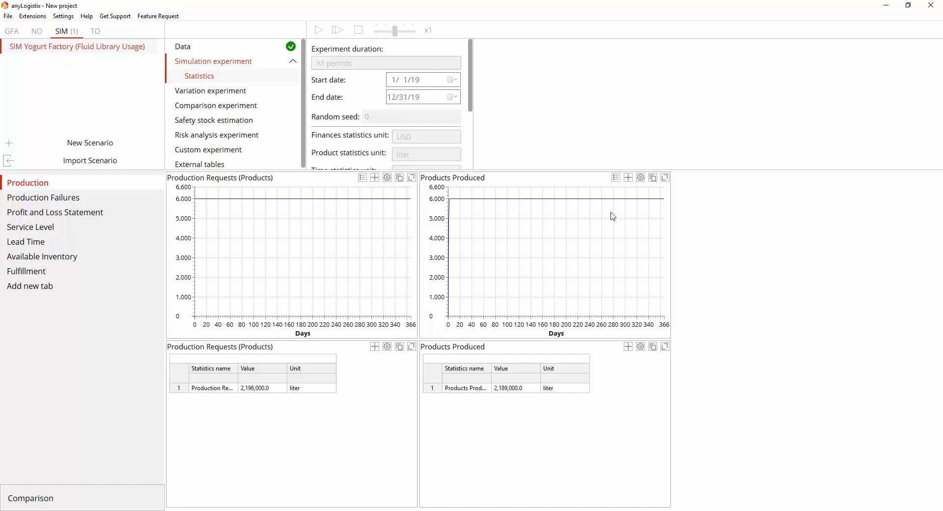
Change the Yogurt Factory's type to YogurtFactory in DCs and Factories.
click(207, 46)
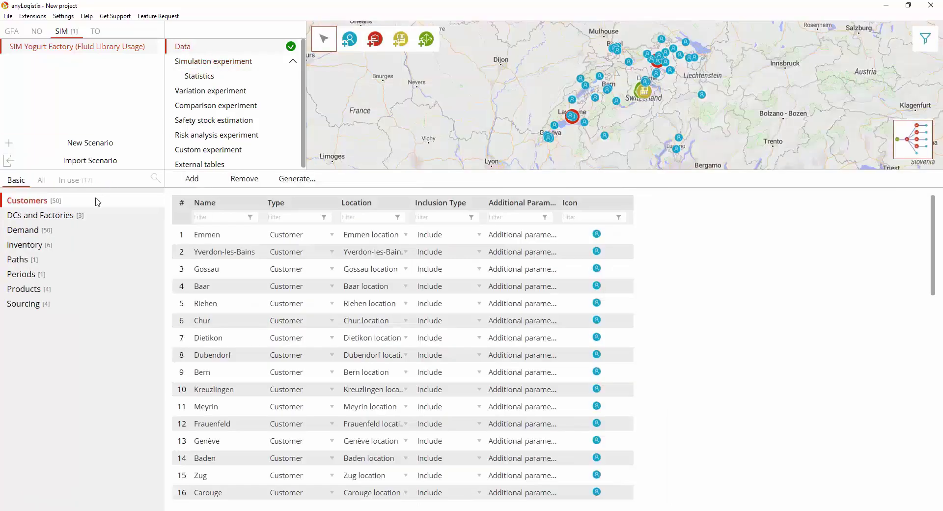
click(90, 215)
click(286, 269)
click(286, 269)
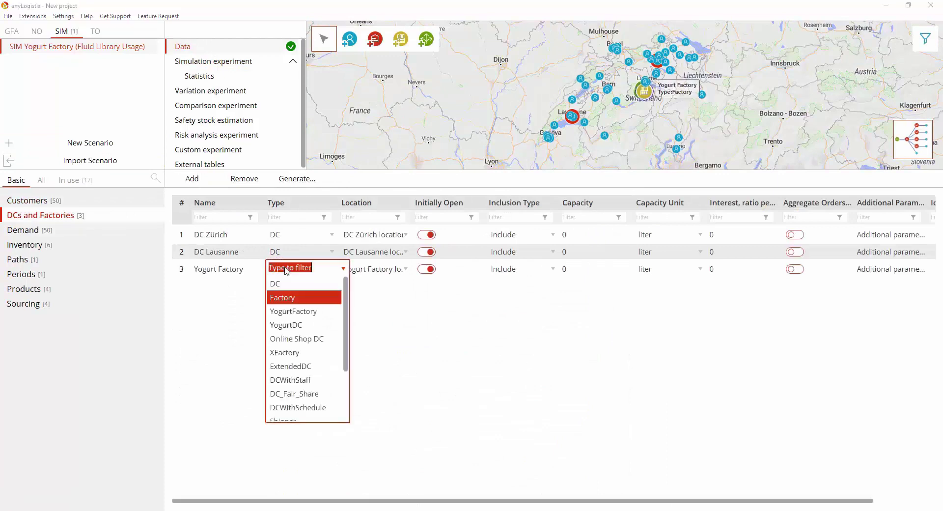
click(291, 311)
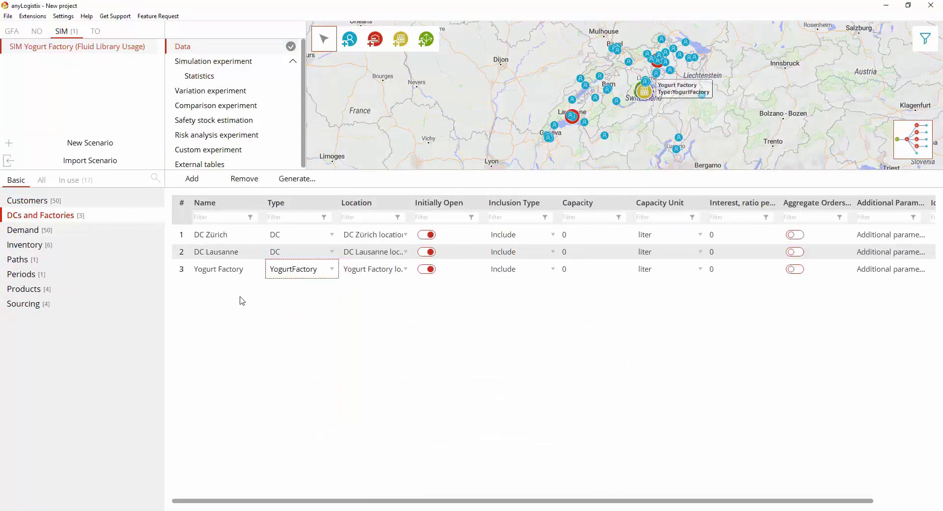
Set the factory's Yogurt inventory policy to No replenishment with Periodic Check off.
click(113, 245)
click(373, 326)
click(375, 328)
scroll(393, 422, down, 1)
click(395, 425)
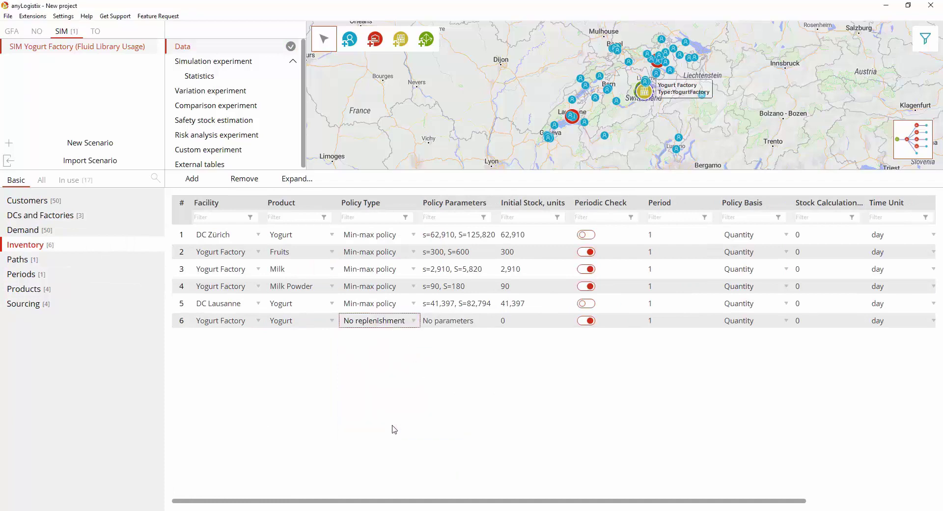
click(586, 323)
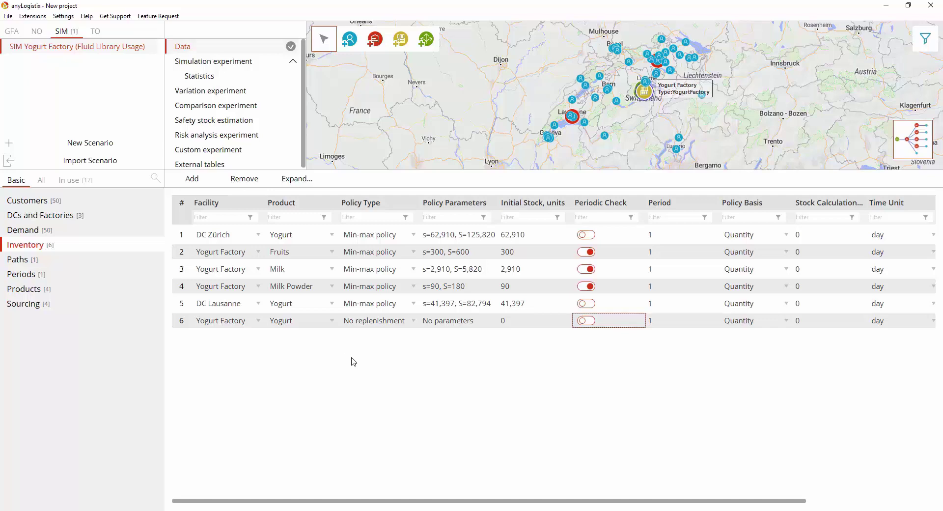
Run the updated simulation and show the Yogurt Factory's production process animation.
click(213, 62)
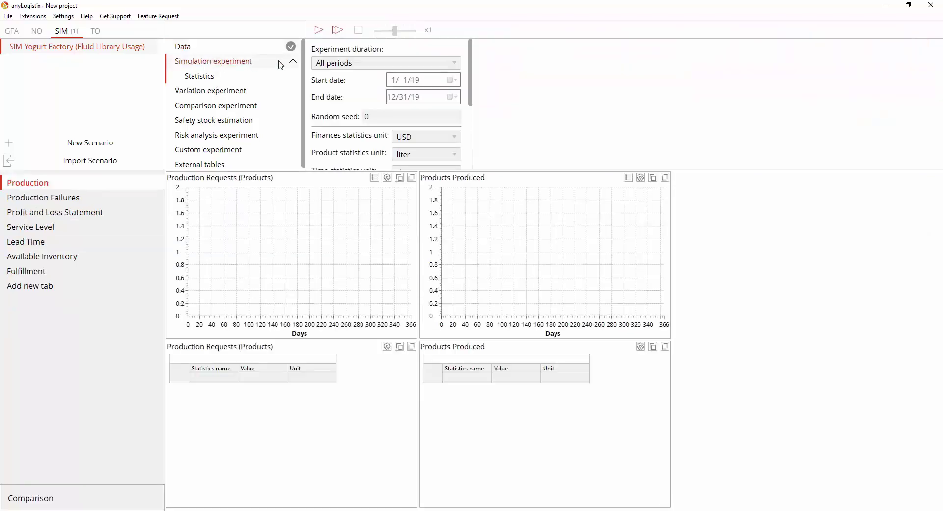
drag(336, 172, 332, 331)
click(318, 30)
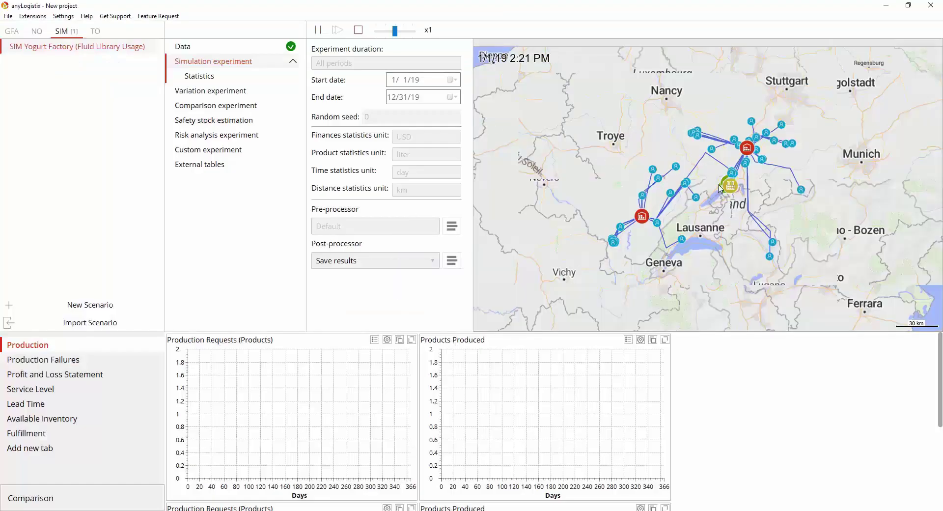
click(731, 186)
click(754, 210)
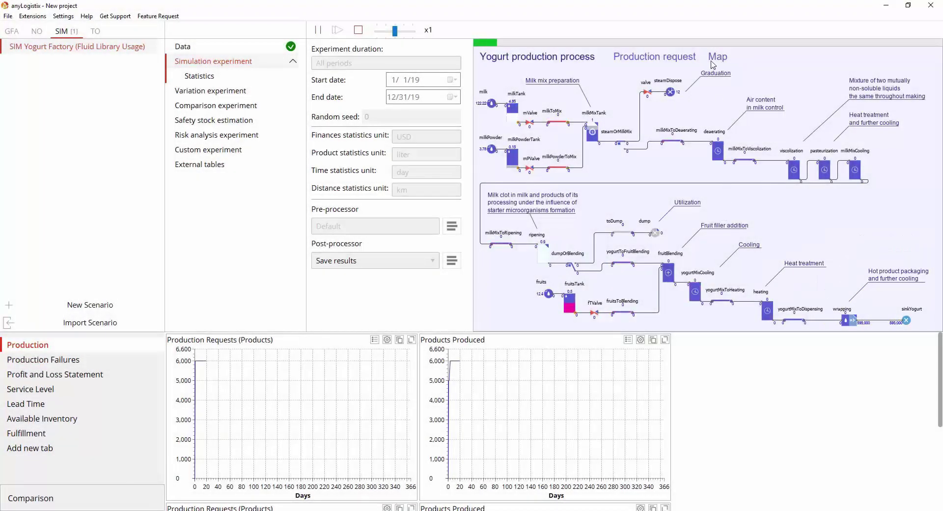
Return to the map, finish the year at maximum speed and enlarge the statistics area.
click(718, 57)
drag(394, 30, 412, 30)
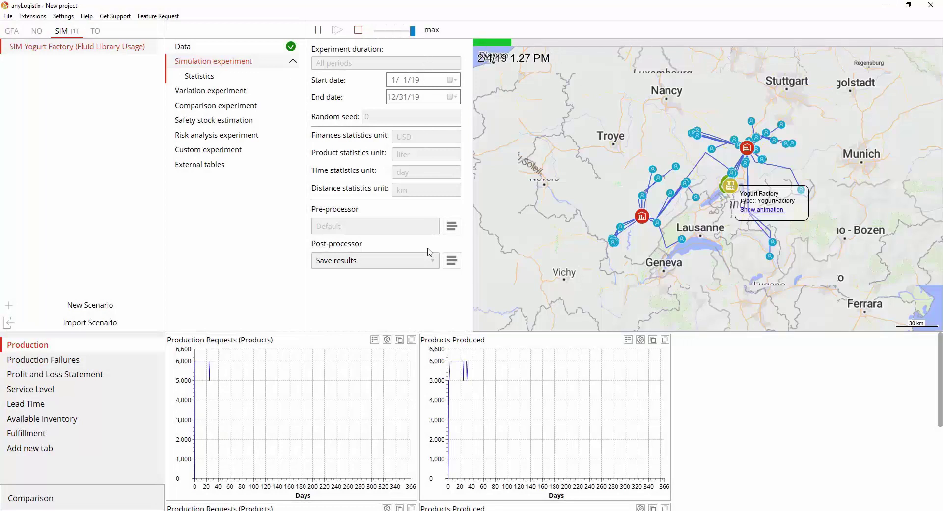
drag(431, 332, 431, 150)
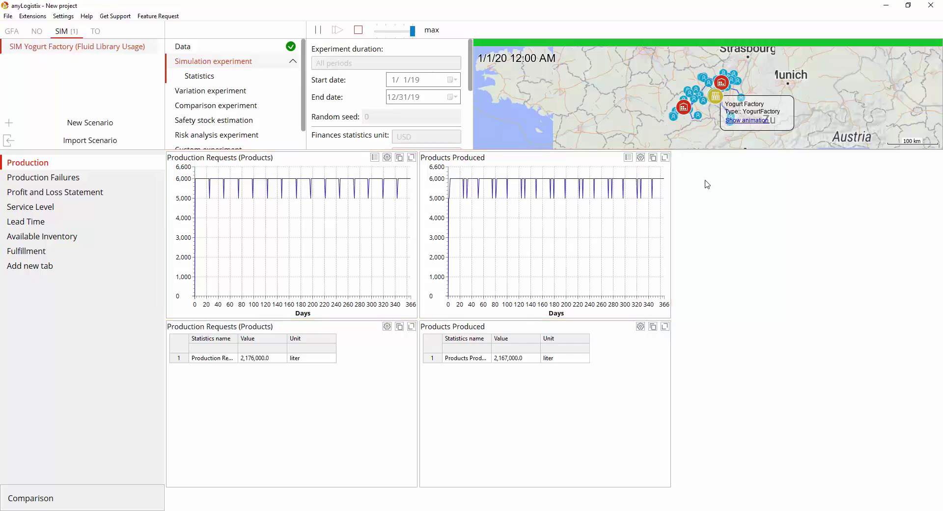
View the Production Failures statistics (6,300 liters, 8 delayed batches), then the Service Level charts.
click(115, 177)
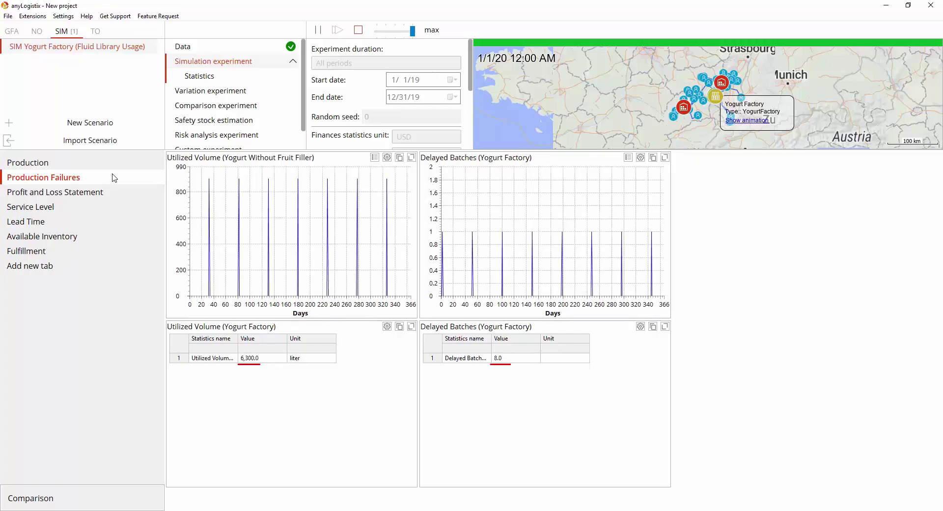
click(100, 207)
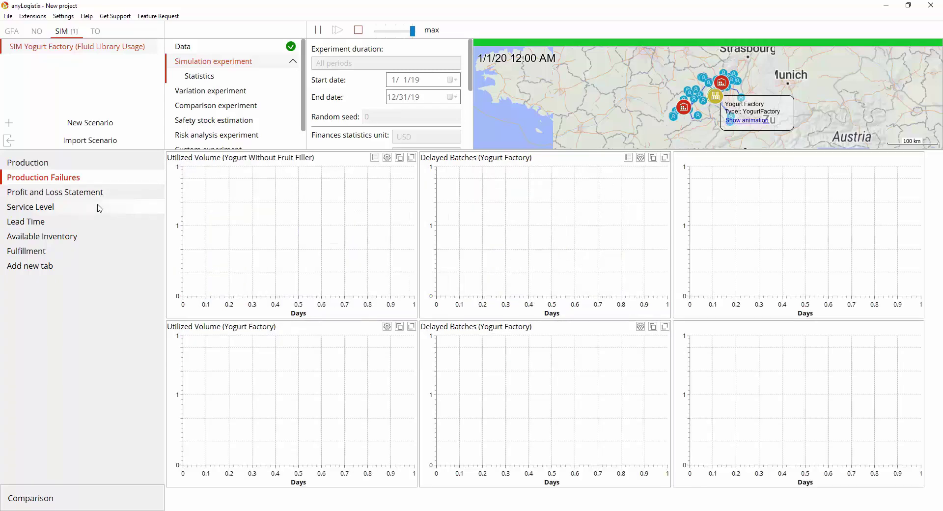